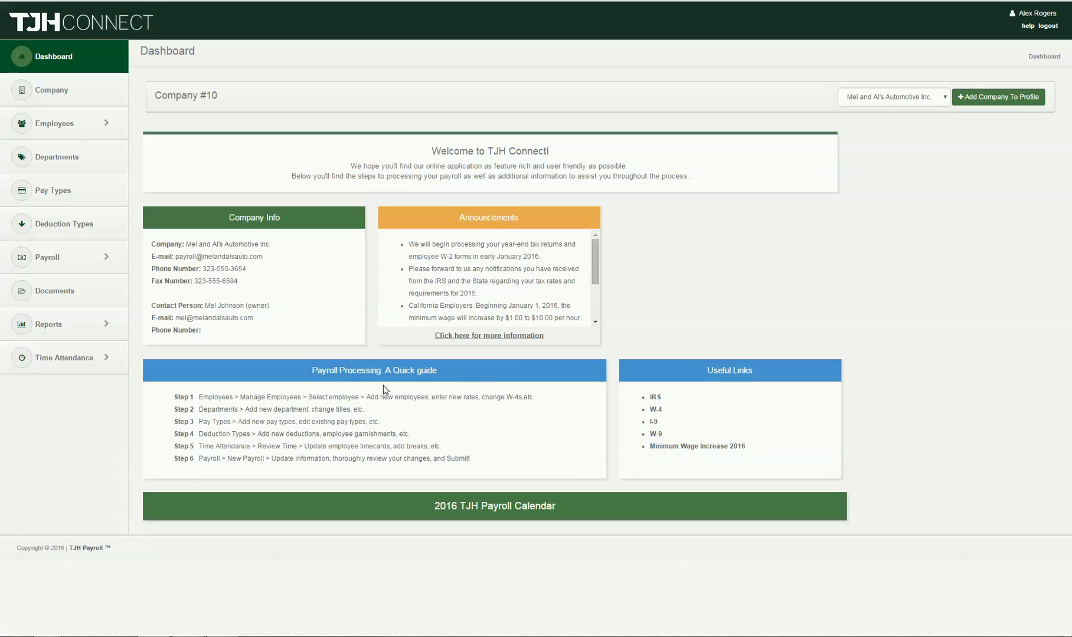
# - Open the time review page and retrieve the timesheet summary for 01/11/2016 through 01/25/2016
pyautogui.click(81, 362)
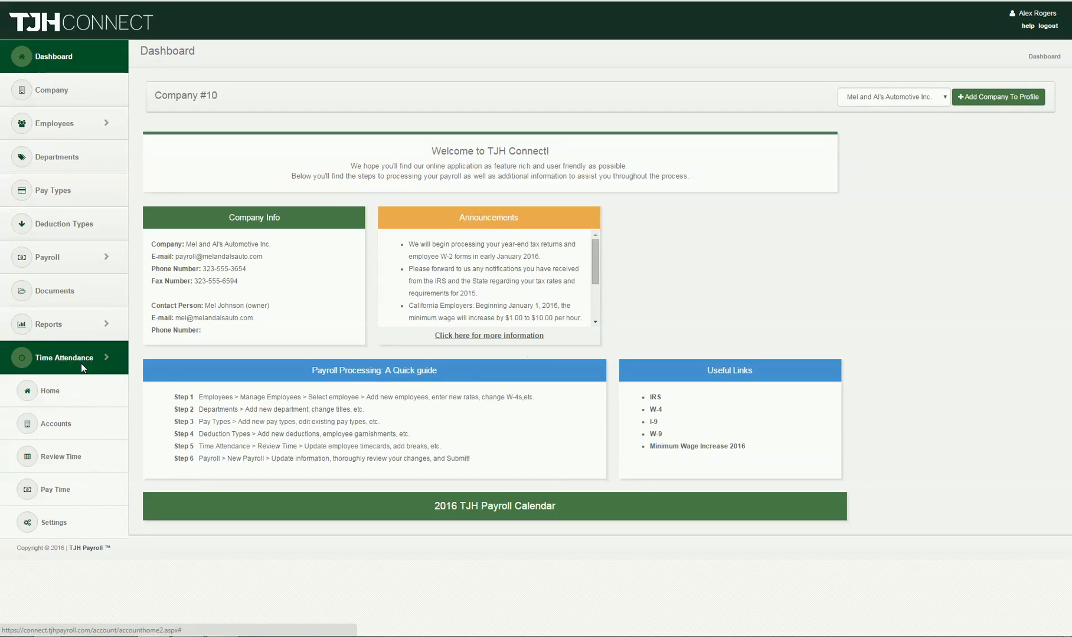
pyautogui.click(87, 451)
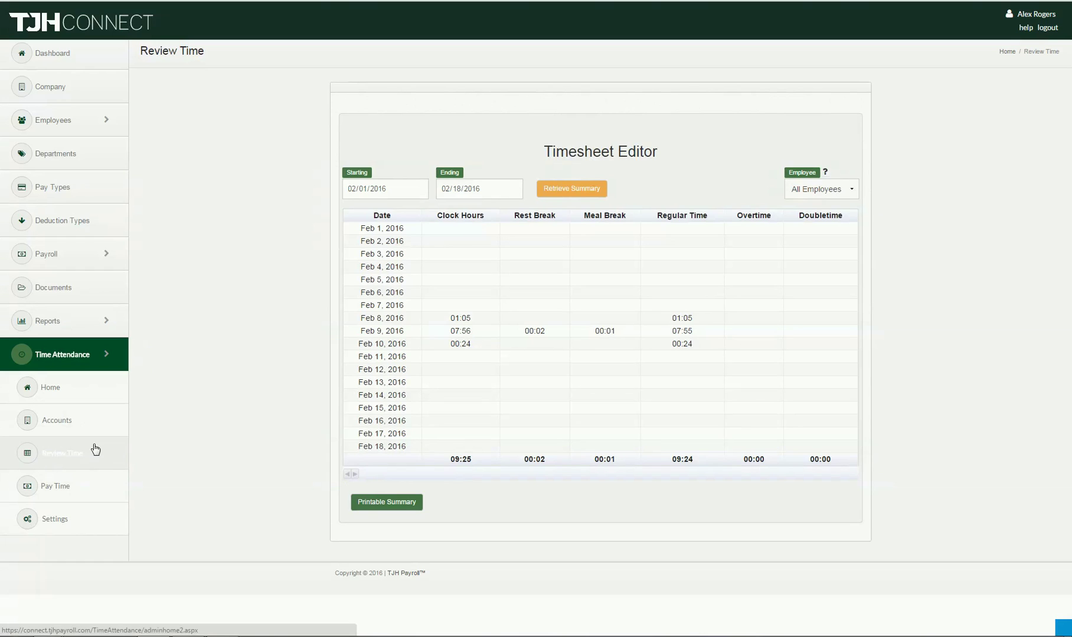
pyautogui.click(419, 189)
pyautogui.click(444, 212)
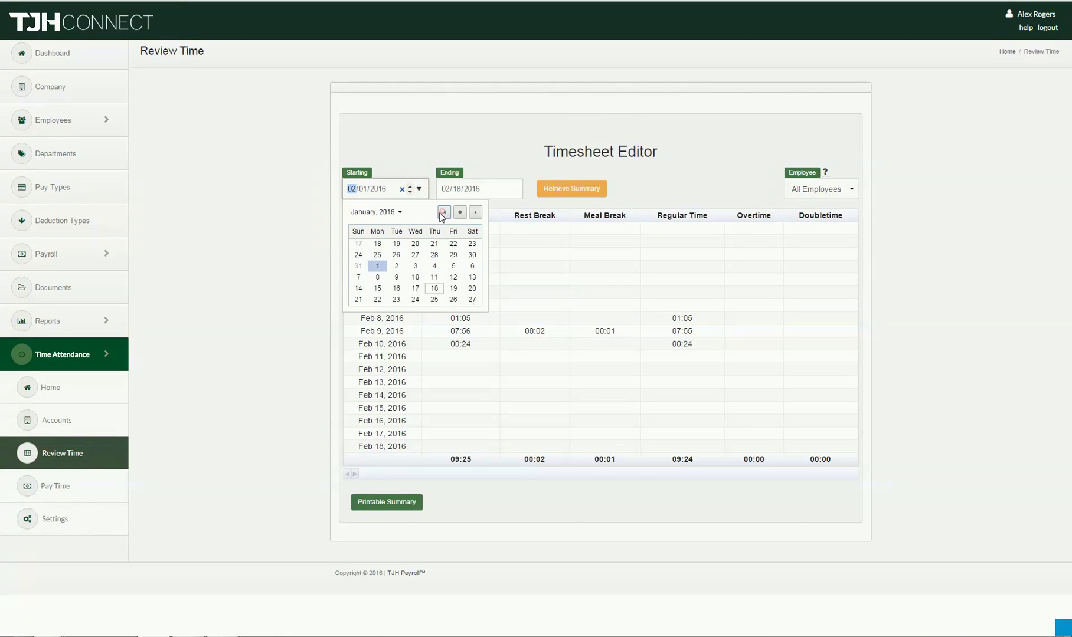
pyautogui.click(377, 267)
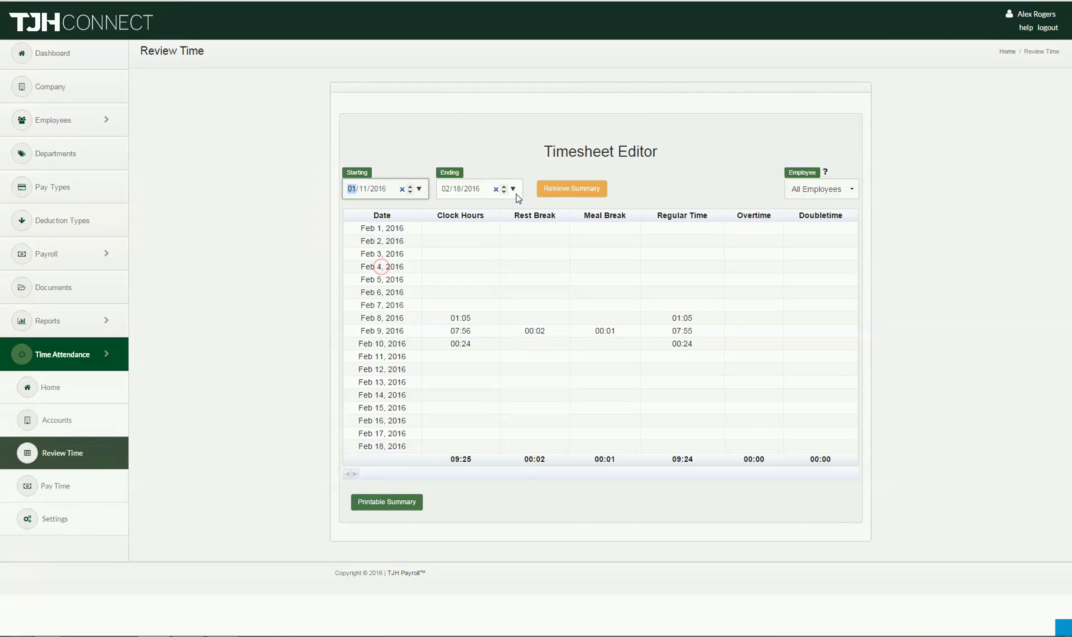
pyautogui.click(514, 189)
pyautogui.click(536, 212)
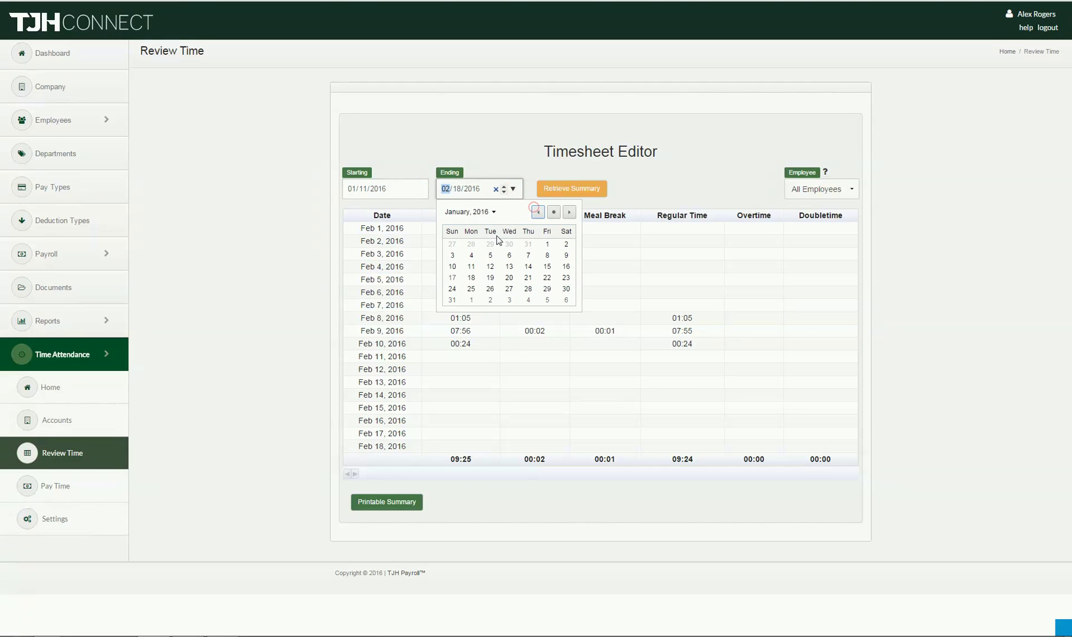
pyautogui.click(472, 286)
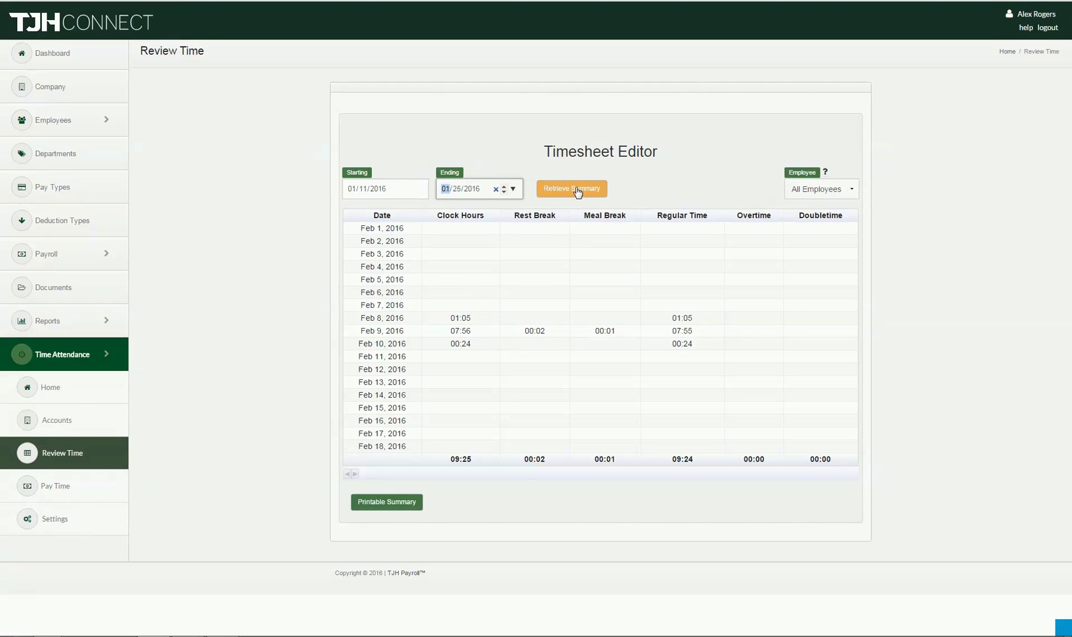
pyautogui.click(580, 190)
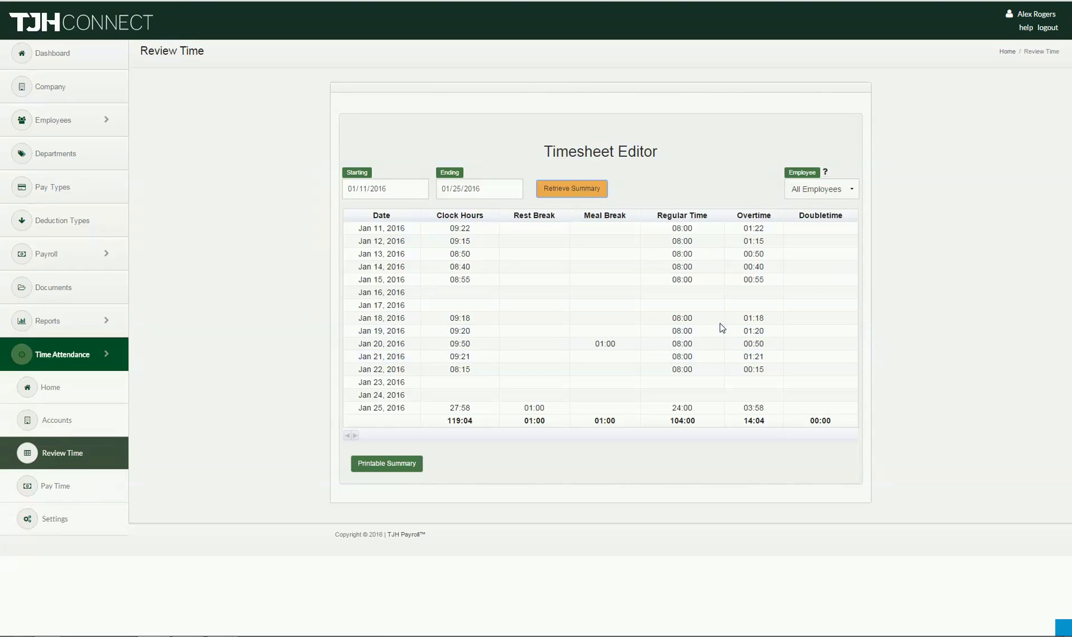
# - Filter the timesheet summary to the first listed employee, and switch it back to all employees
pyautogui.click(847, 198)
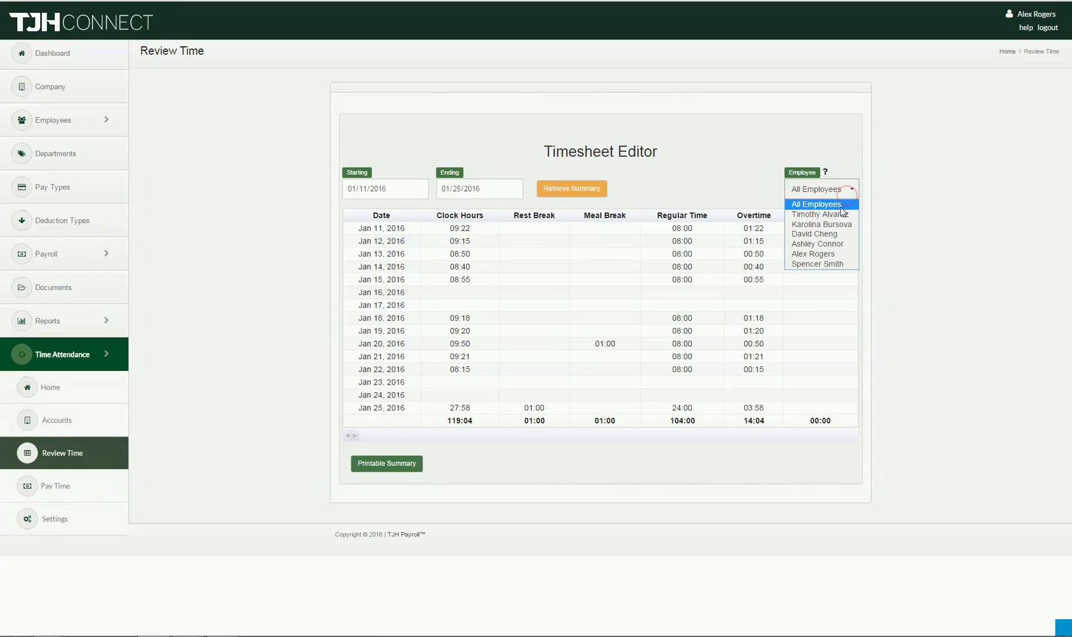
pyautogui.click(827, 215)
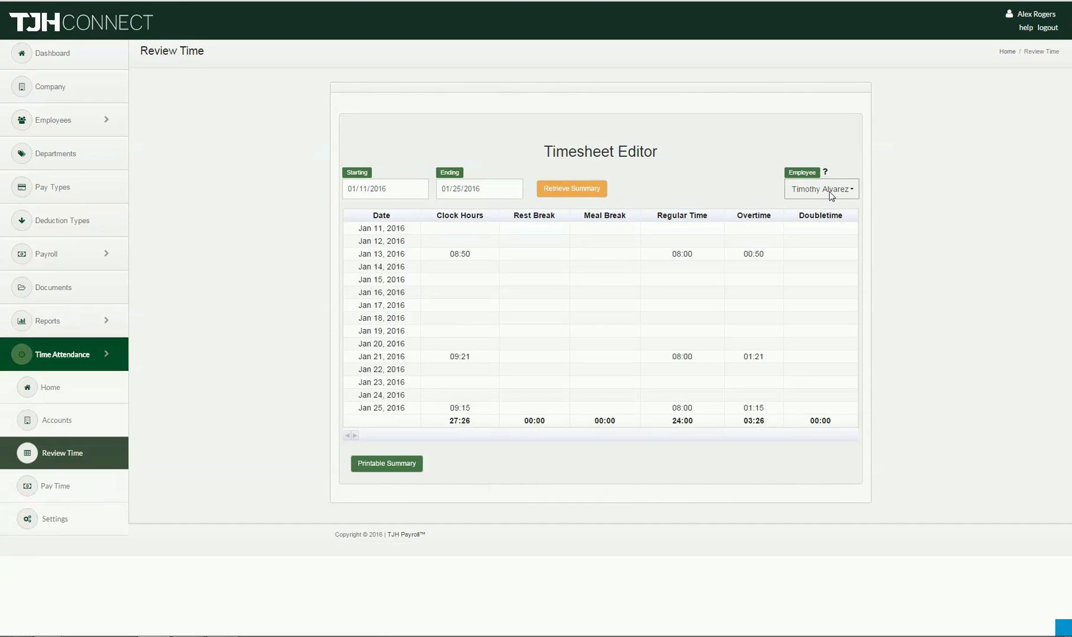
pyautogui.click(832, 196)
pyautogui.click(825, 203)
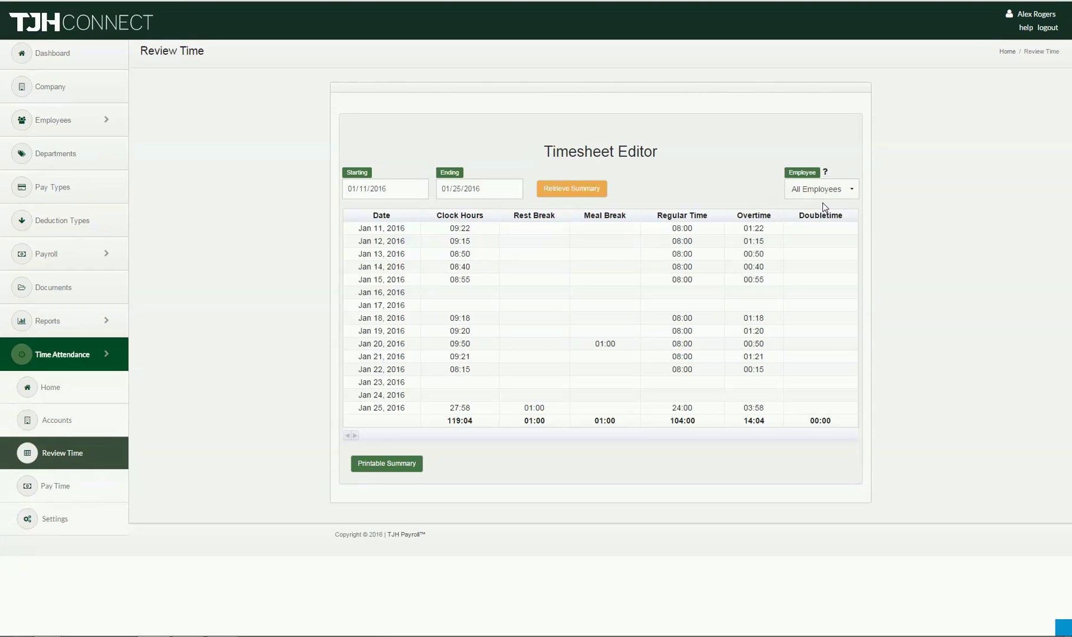
# - Open the January 22, 2016 clock entries and add a break to the employee's clock action
pyautogui.click(478, 373)
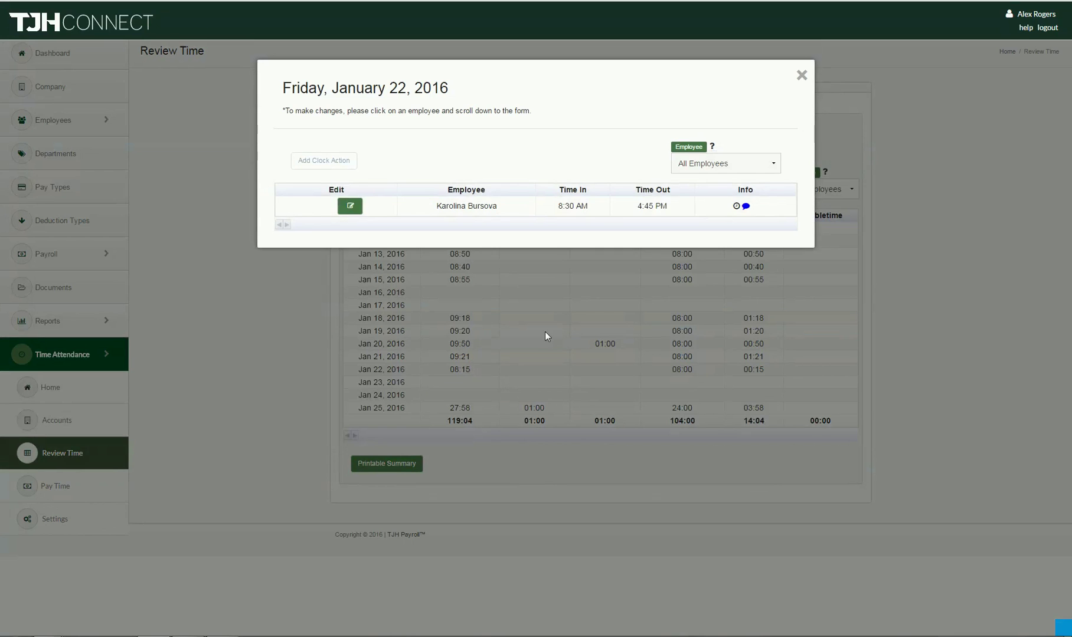
pyautogui.click(700, 164)
pyautogui.click(700, 164)
pyautogui.click(357, 208)
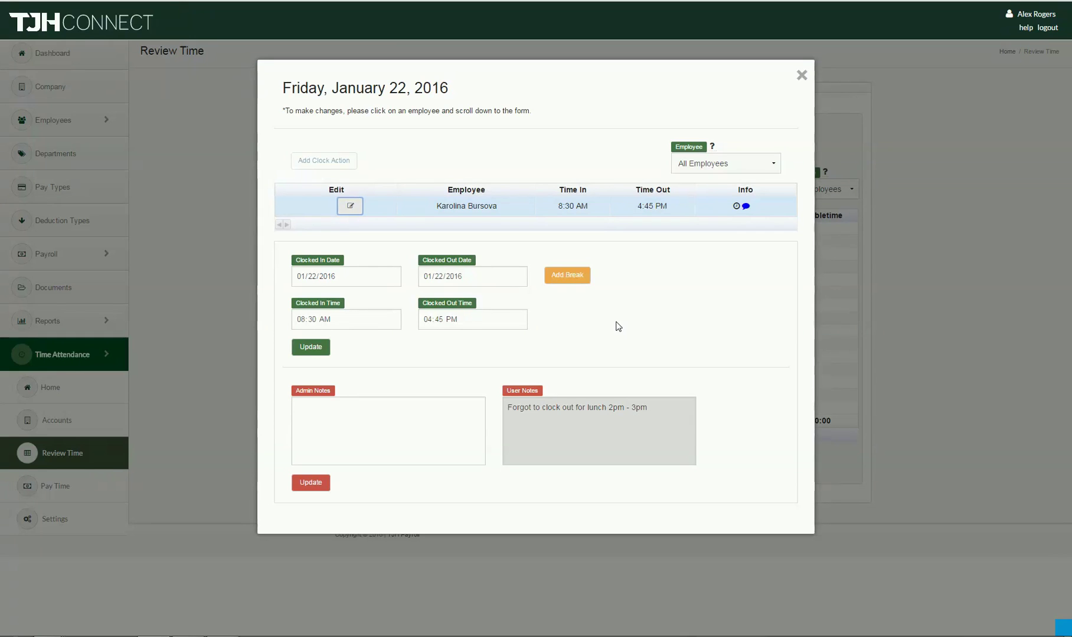
pyautogui.click(584, 285)
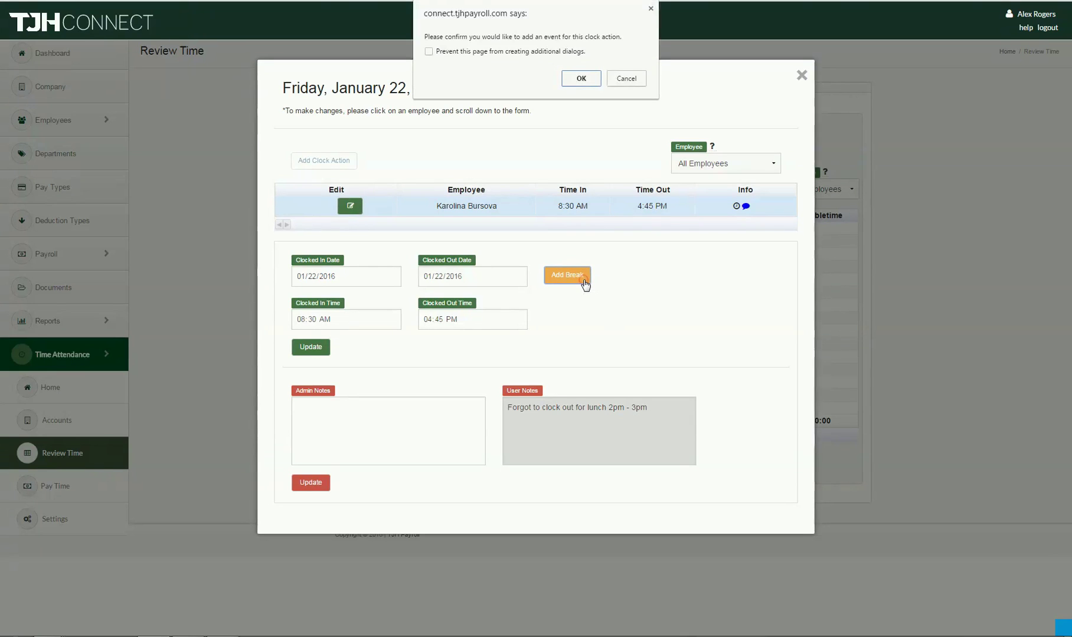
pyautogui.click(567, 78)
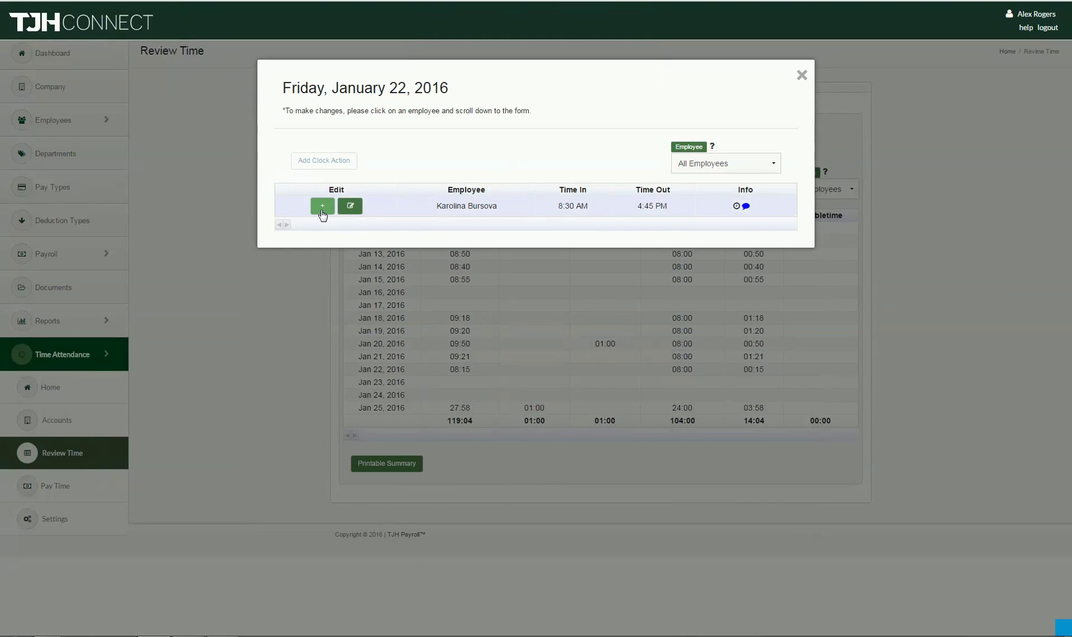
# - Set the new break's event start time to 02:00 PM and its end time to 03:00 PM
pyautogui.click(322, 207)
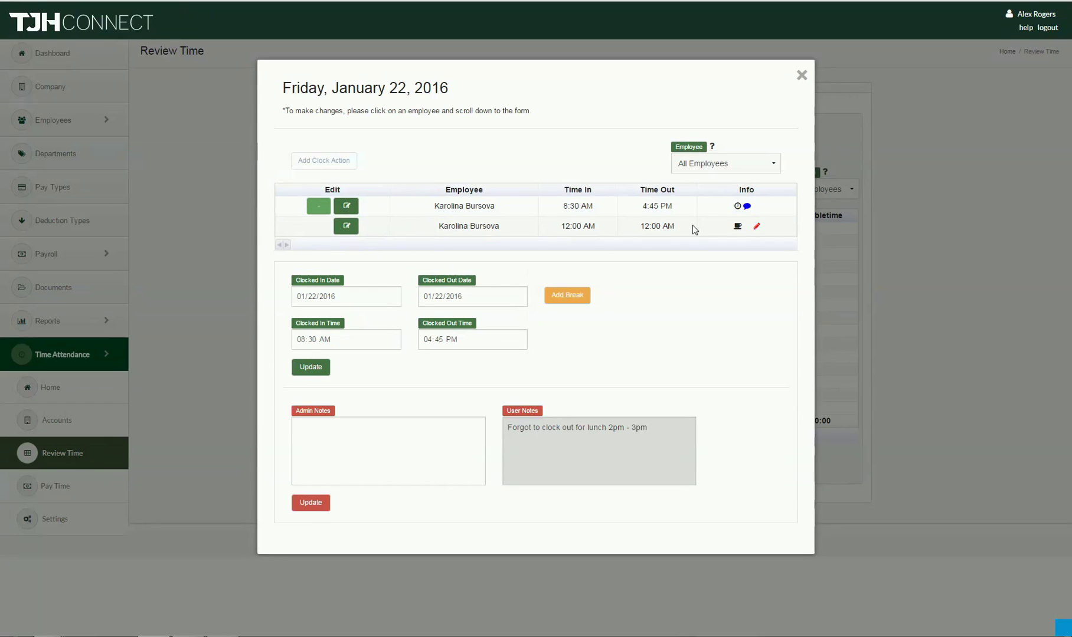
pyautogui.click(670, 226)
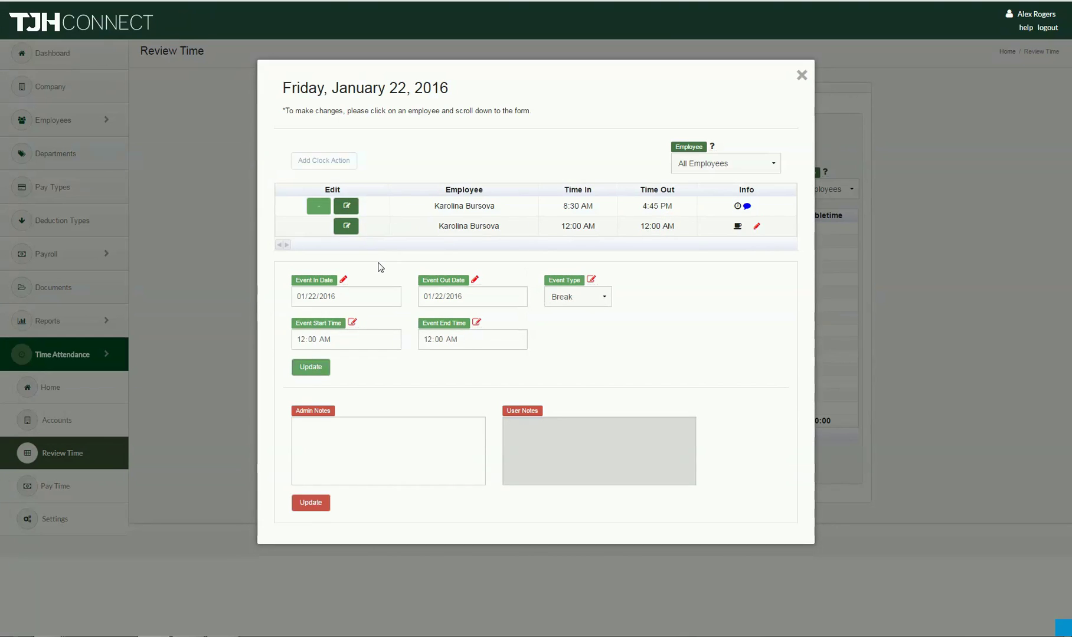
pyautogui.moveTo(474, 304)
pyautogui.click(299, 341)
pyautogui.write('2')
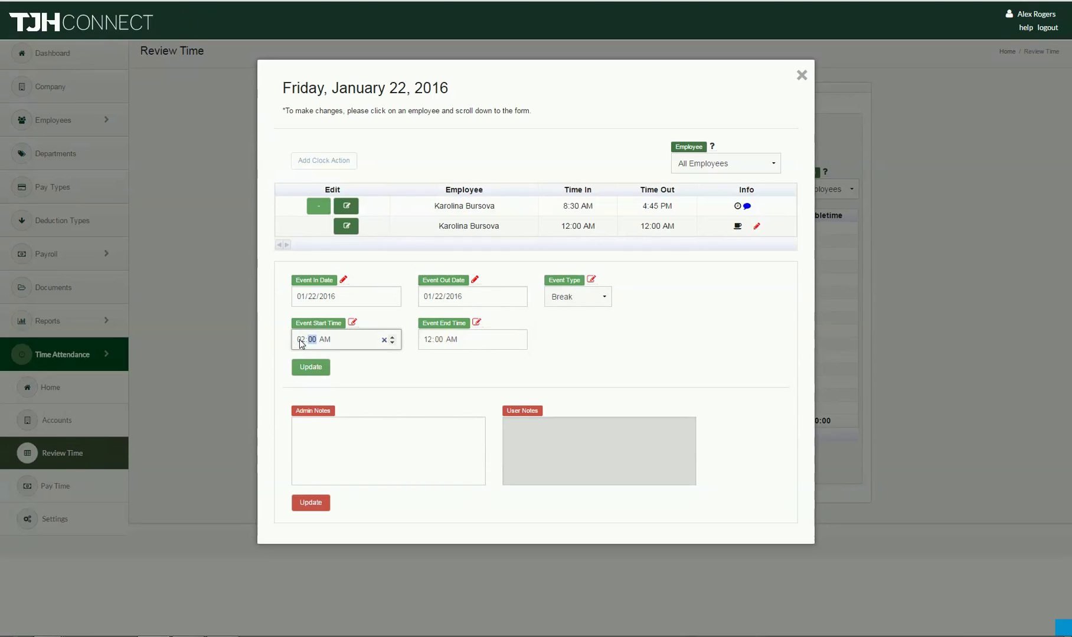
pyautogui.write('00p')
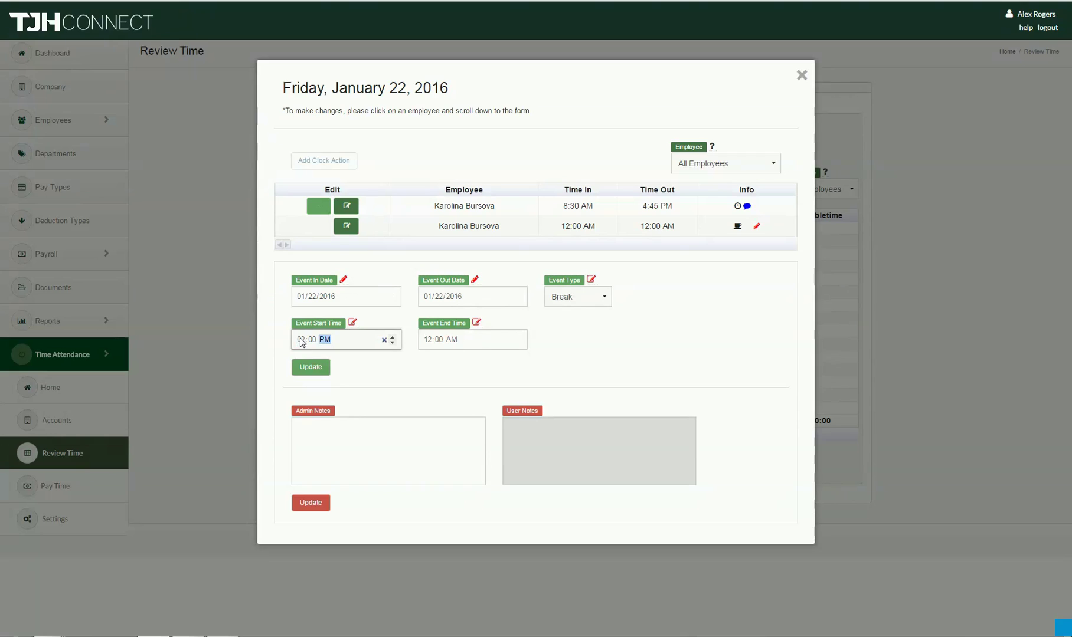
pyautogui.click(429, 342)
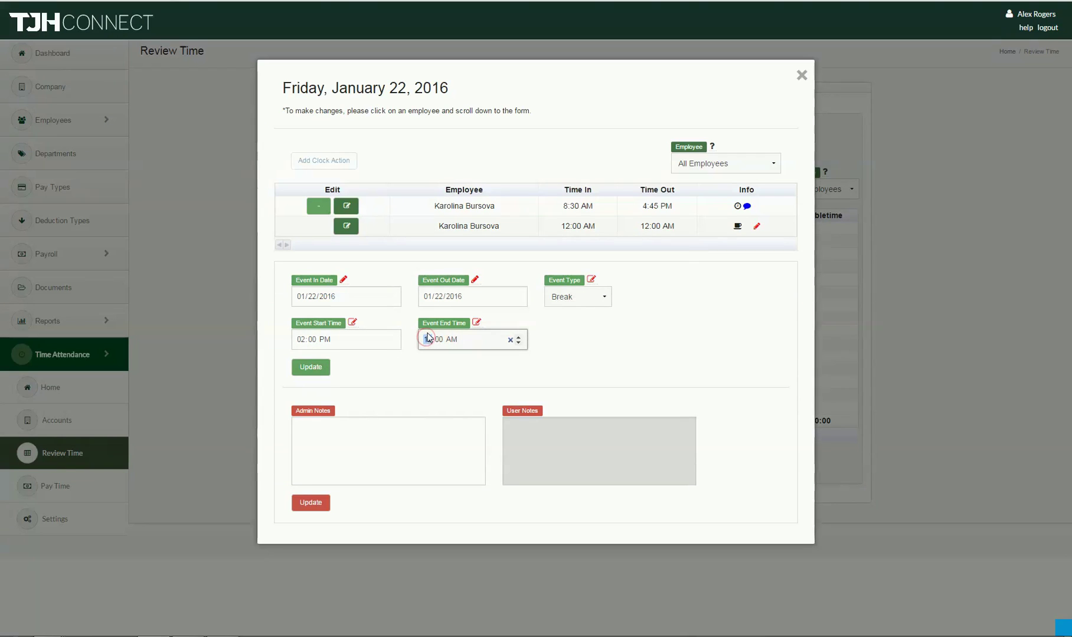
pyautogui.write('3:00')
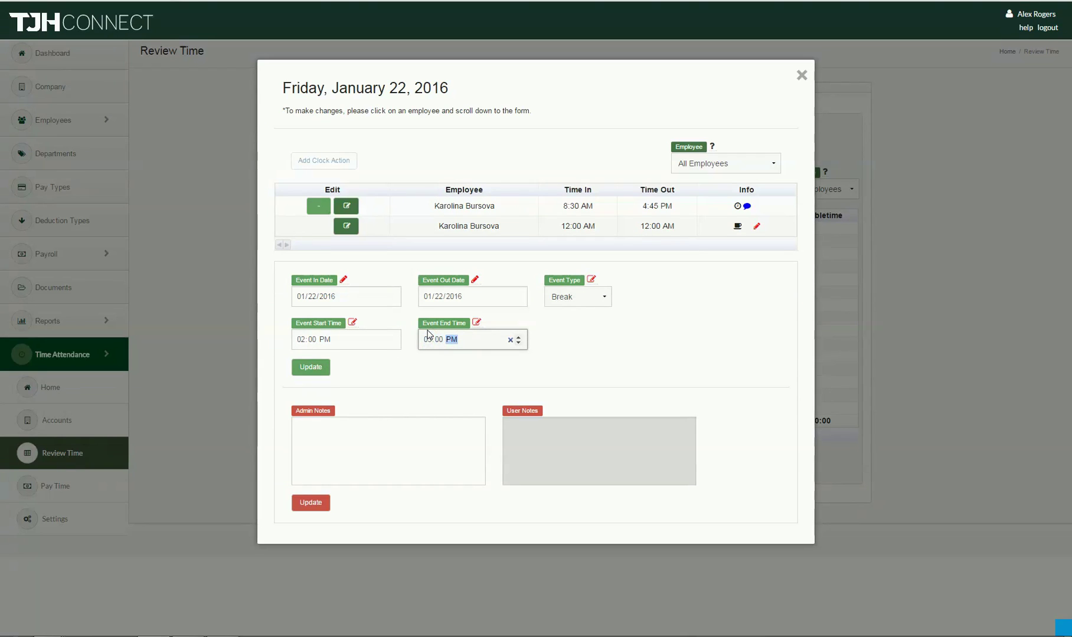
# - Change the break's event type to Lunch, save the update, and expand the employee's clock entry
pyautogui.click(593, 298)
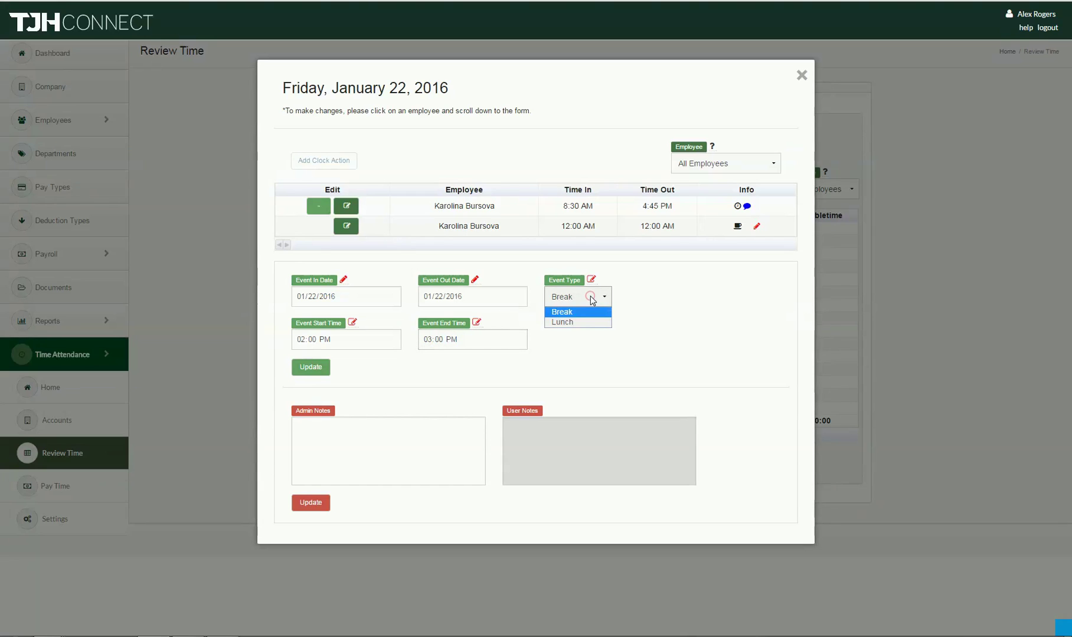
pyautogui.click(564, 323)
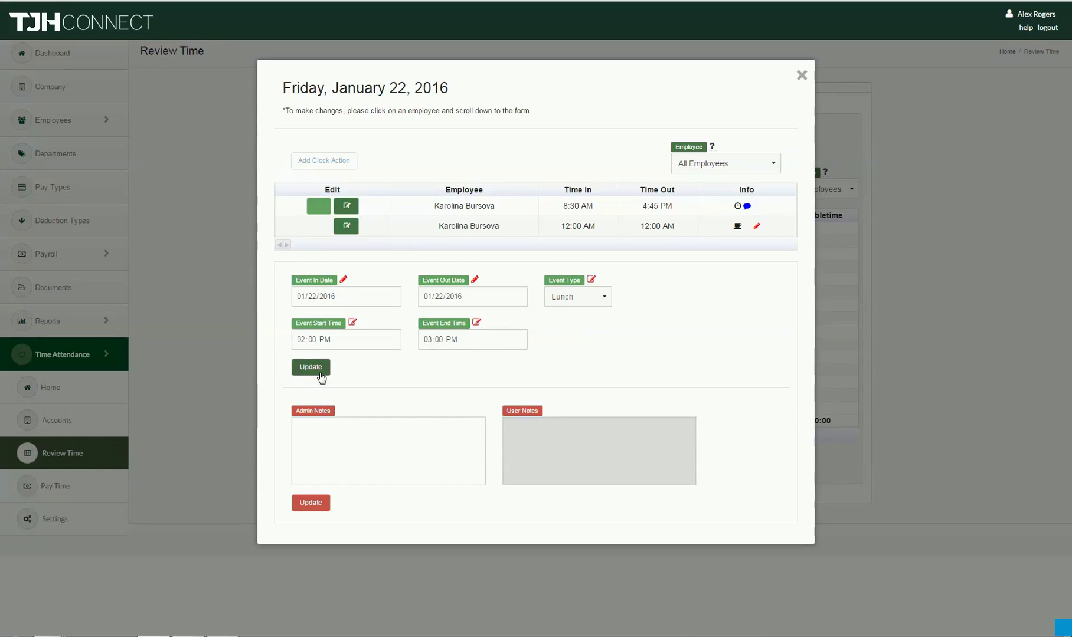
pyautogui.click(321, 375)
pyautogui.click(332, 209)
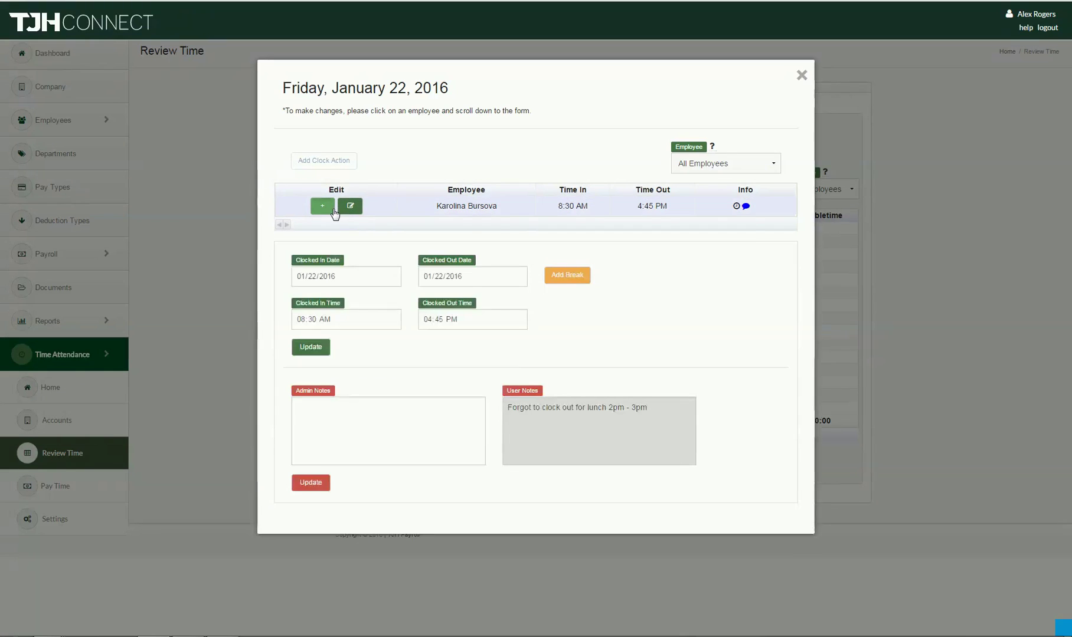
pyautogui.click(322, 206)
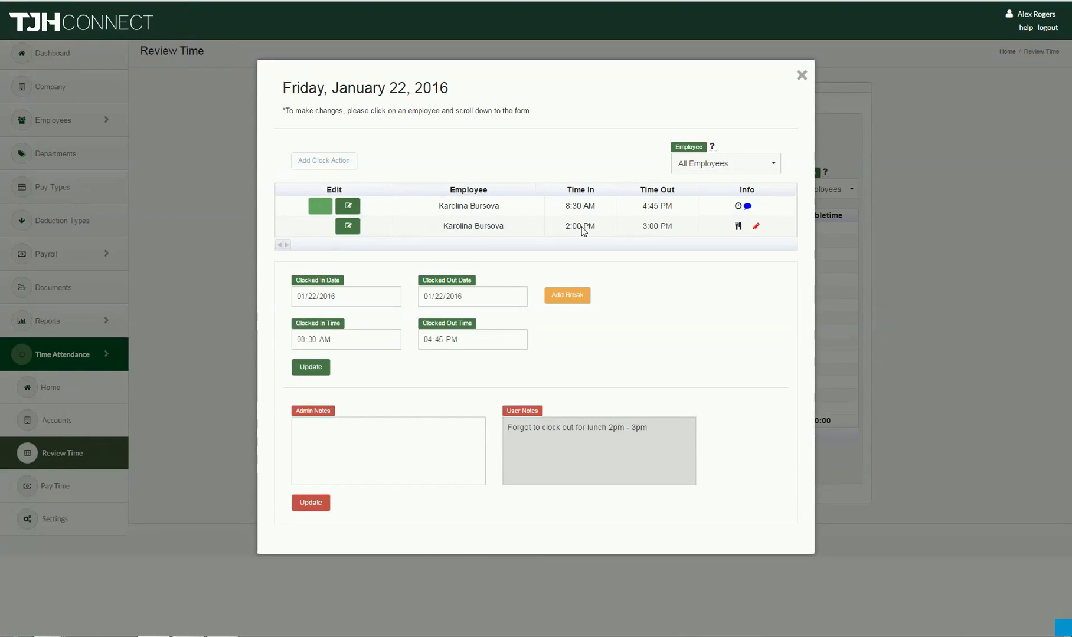
# - Save the admin note "Time edited based on employee's note" on the clock entry and close the day's details
pyautogui.click(365, 452)
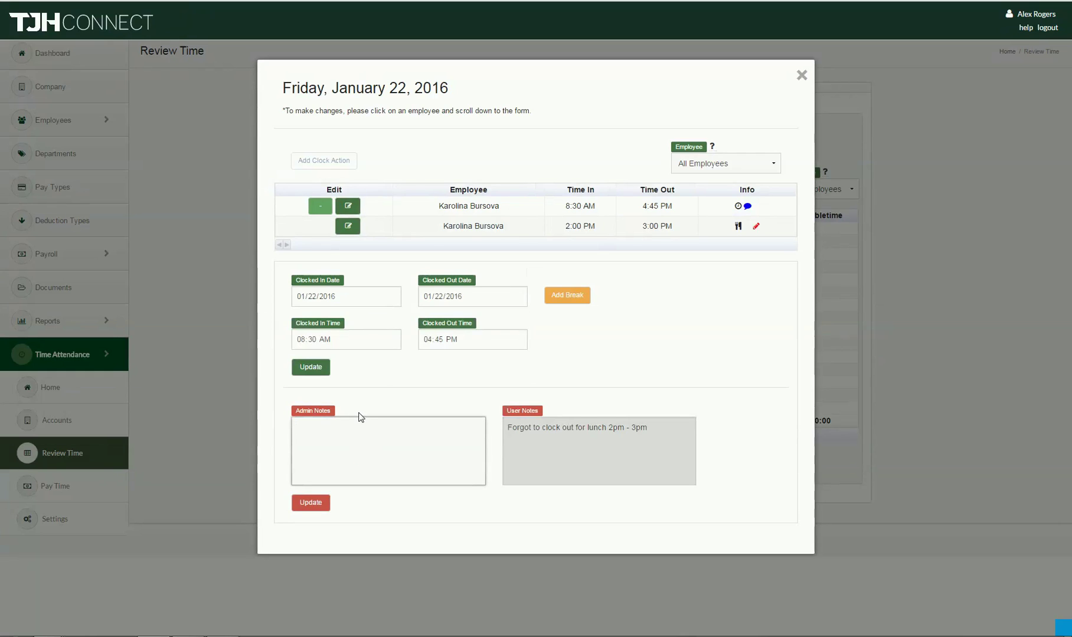
pyautogui.write("Time edited based on employee's note")
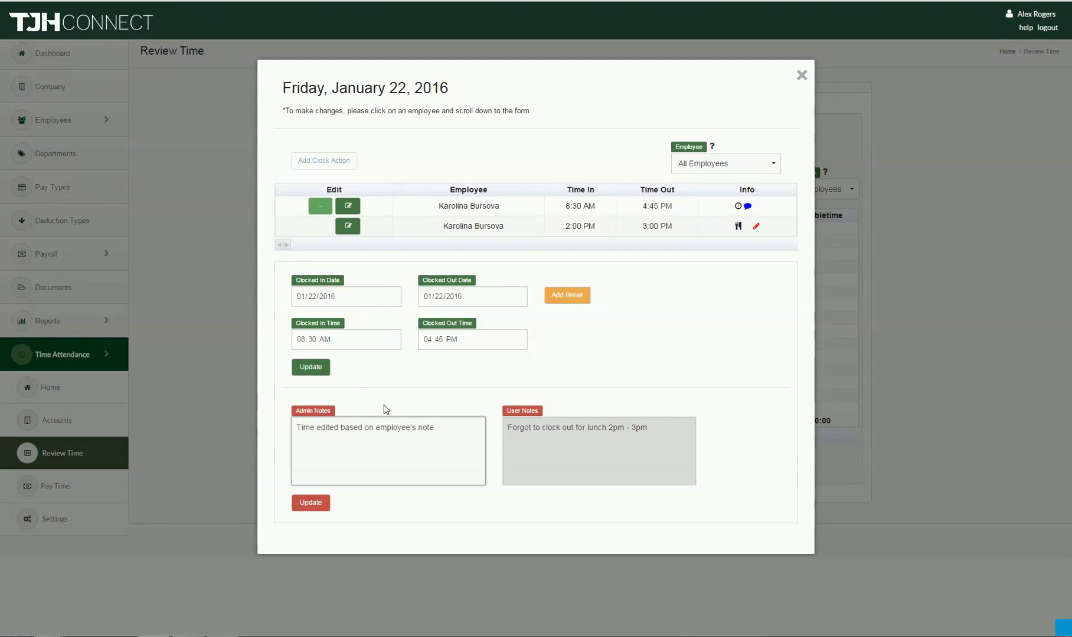
pyautogui.click(311, 504)
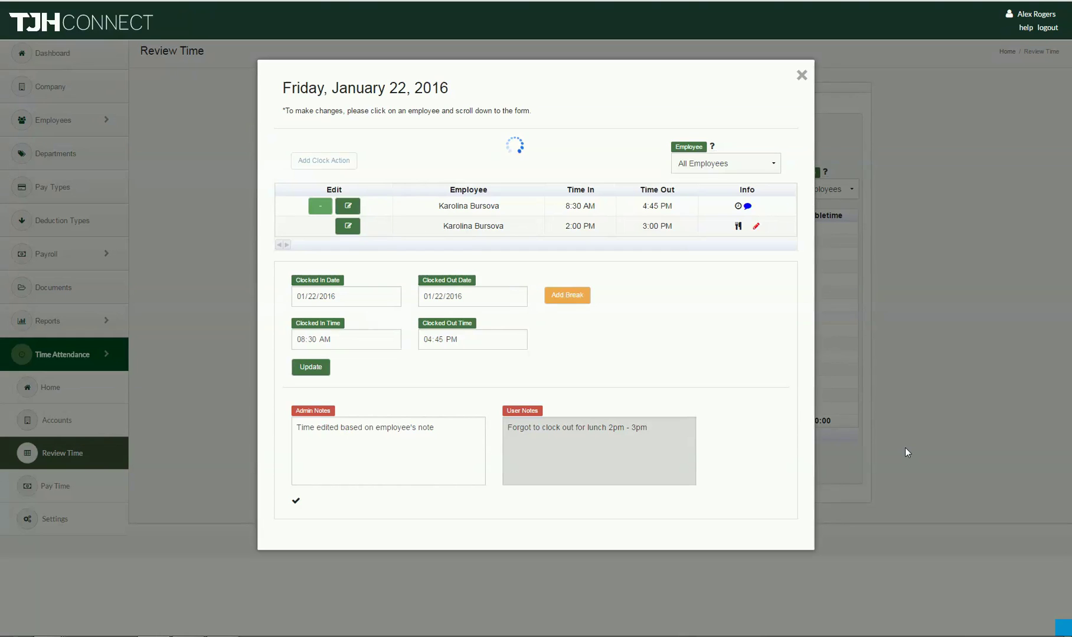
pyautogui.click(938, 407)
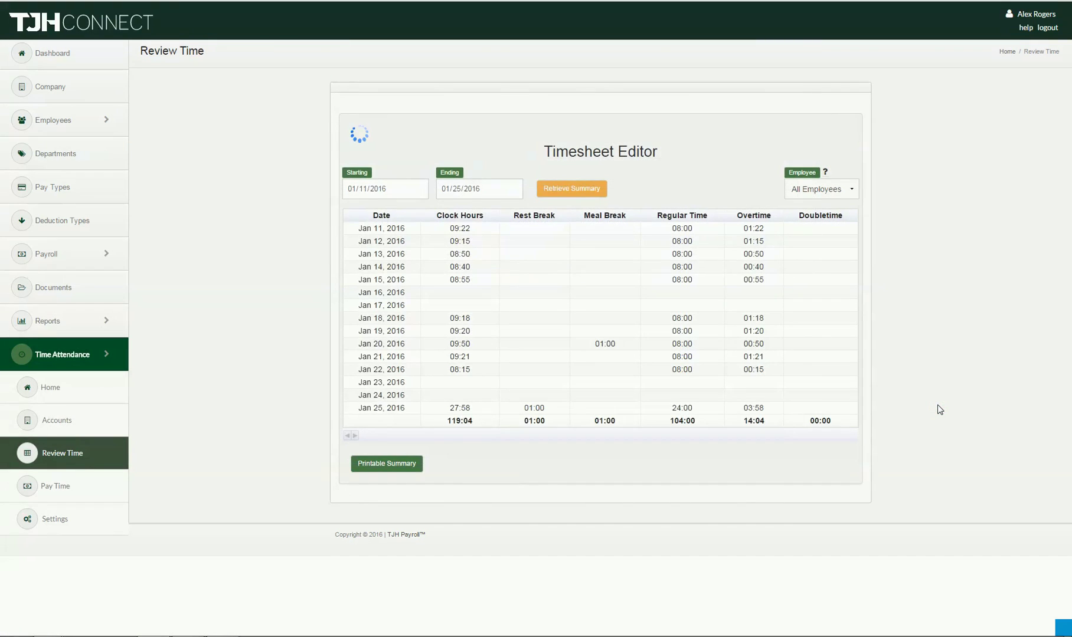
# - View the printable time and attendance summary for all employees, and close it
pyautogui.click(401, 465)
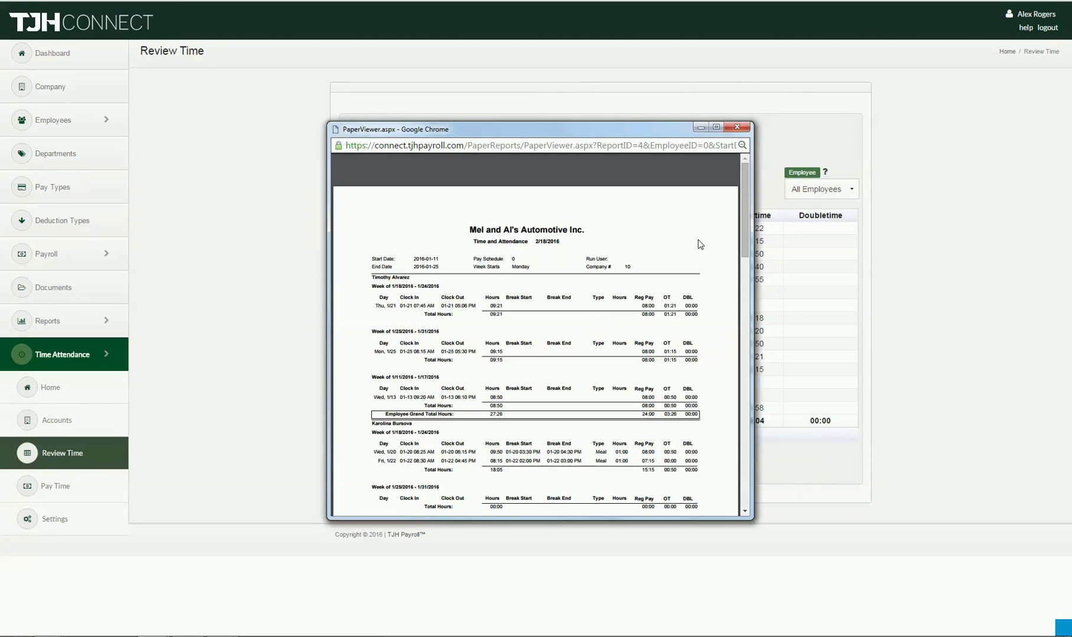
pyautogui.click(738, 127)
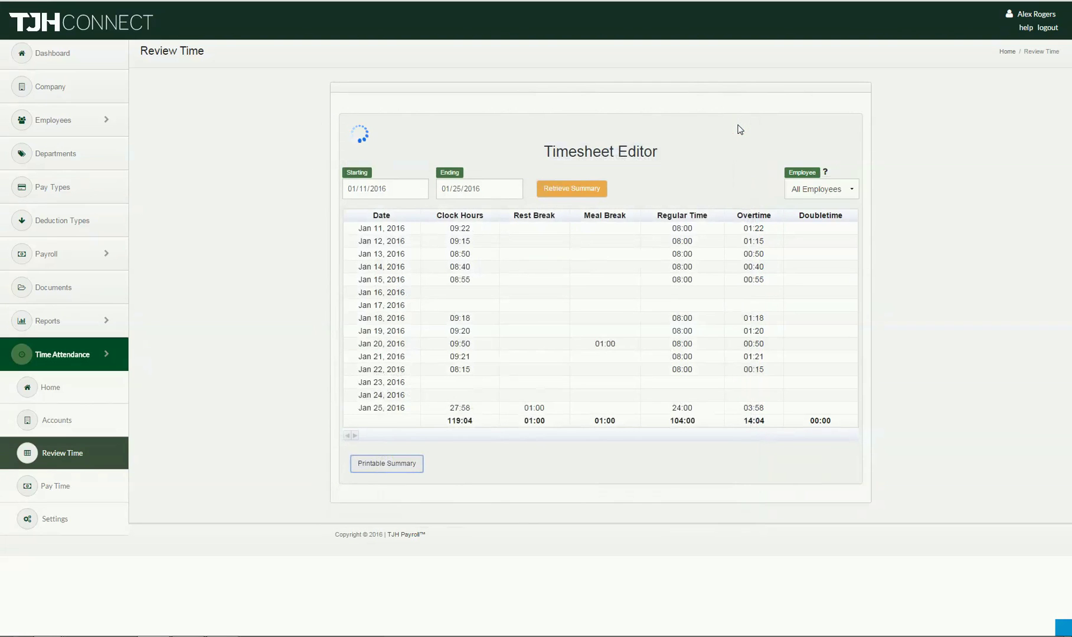